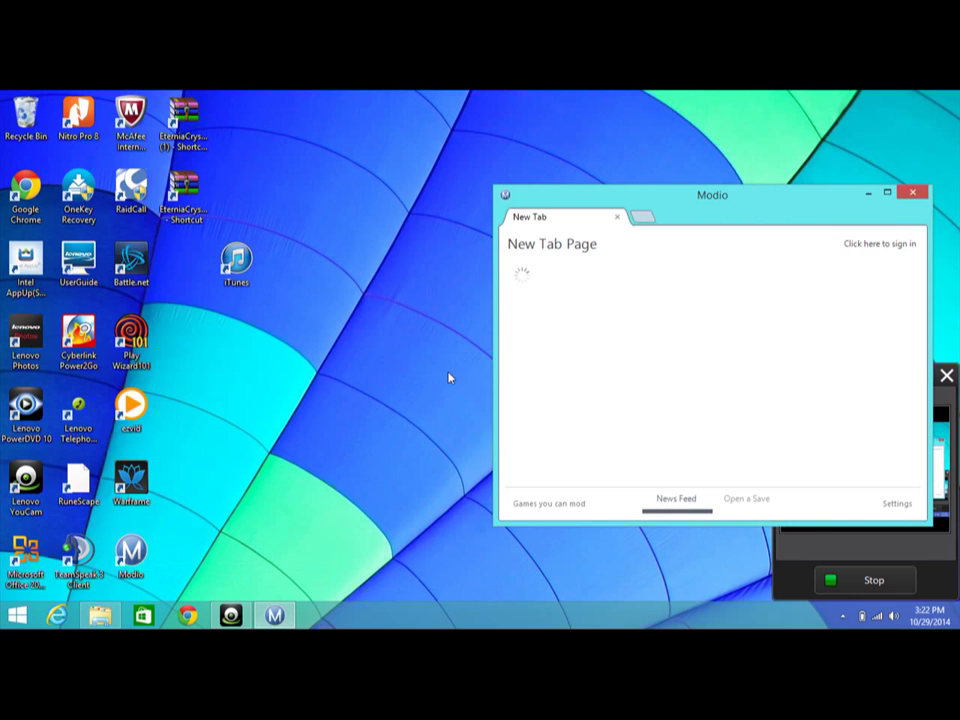
- Explore the USB stick's contents down to the Gamesaves folder of Dungeon Defenders under profile E00000B5BD364D9E
left_click(741, 502)
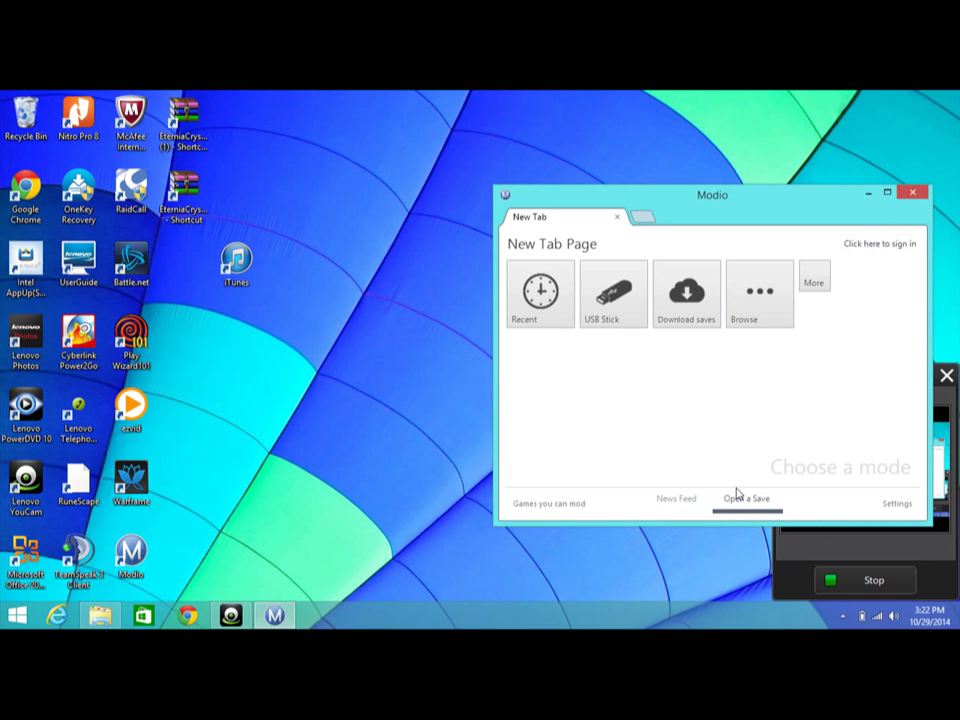
left_click(627, 318)
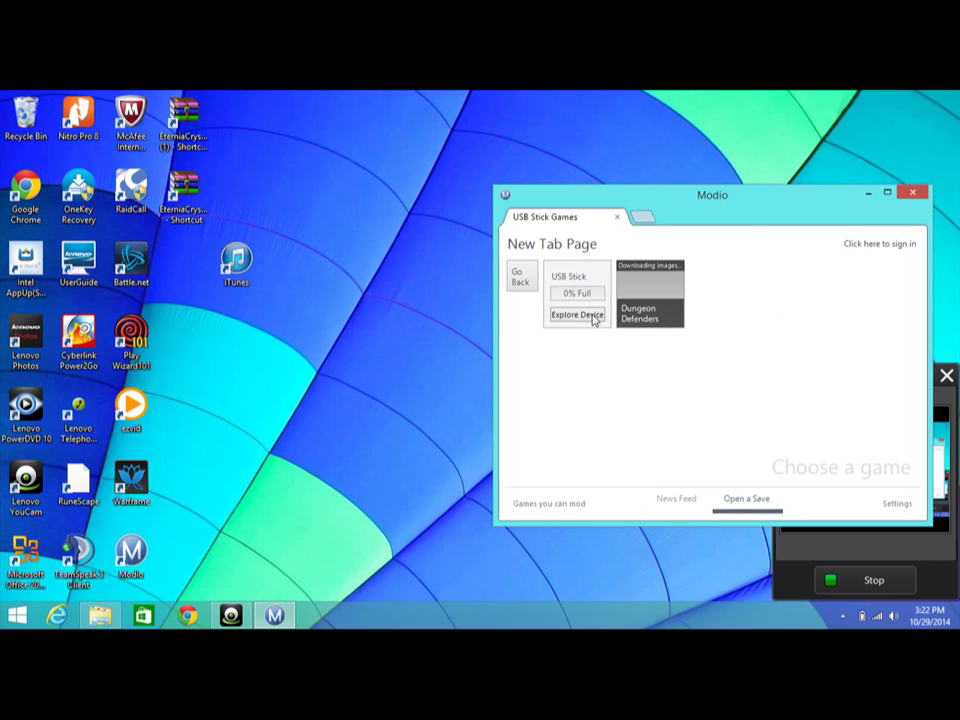
left_click(594, 316)
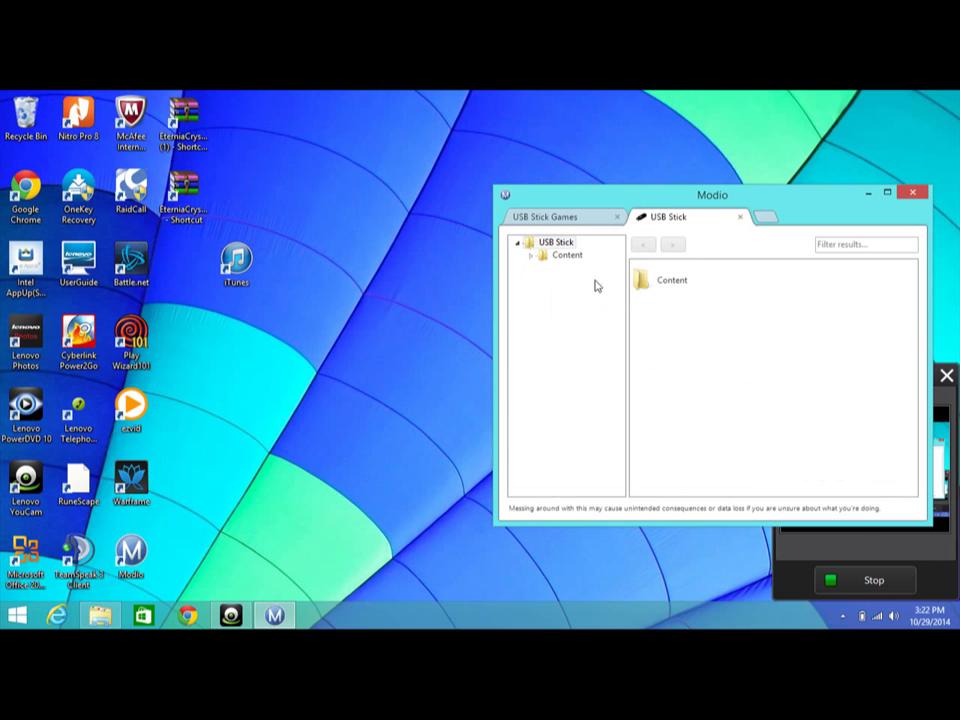
left_click(581, 259)
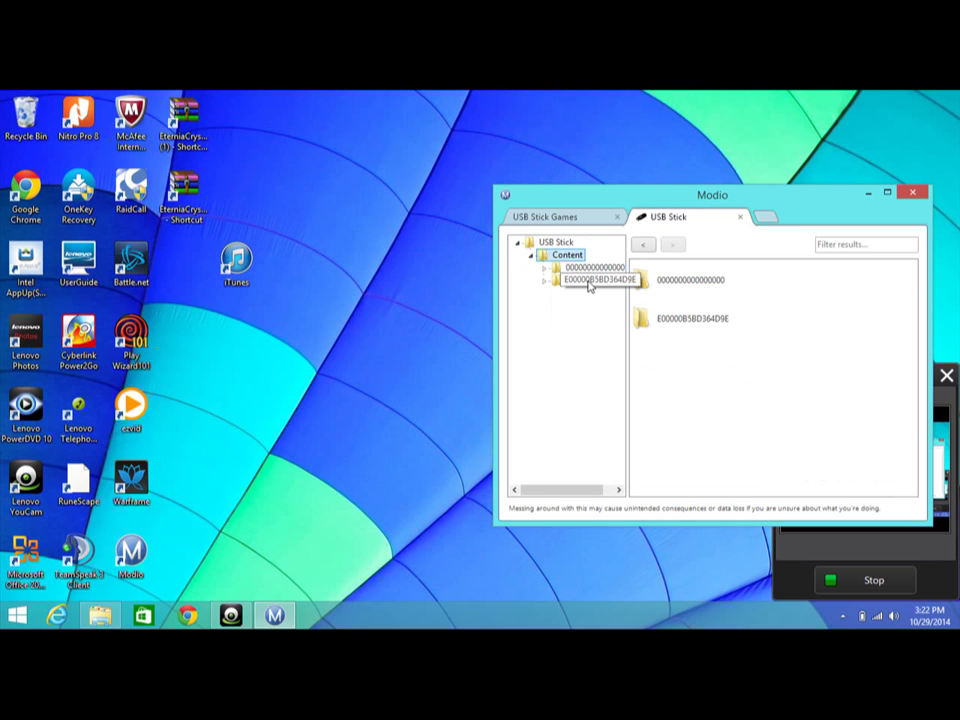
double_click(588, 283)
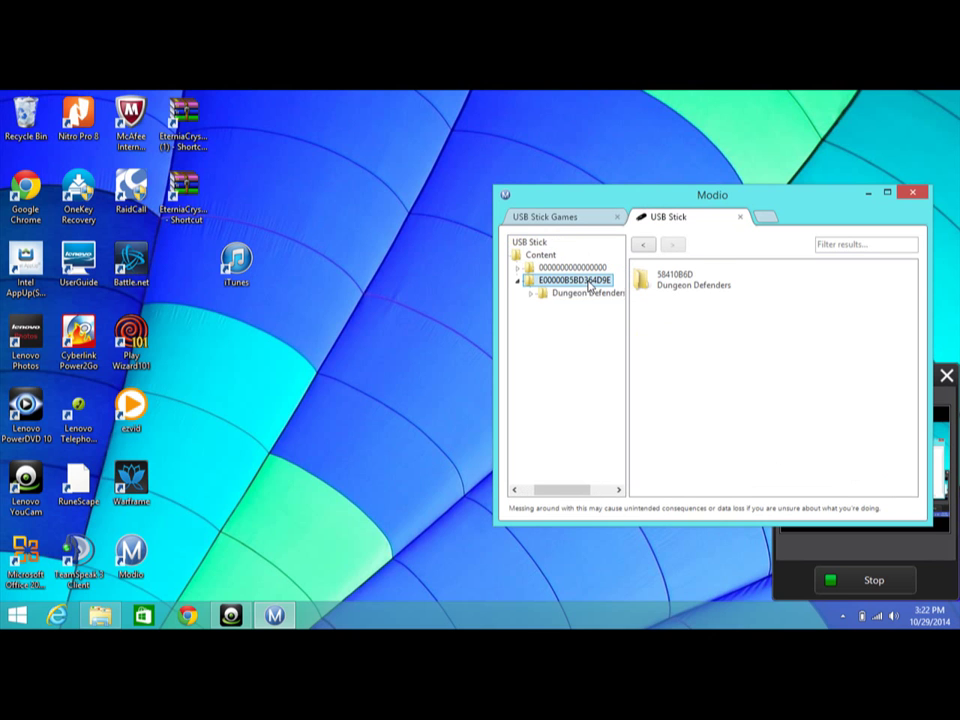
double_click(588, 296)
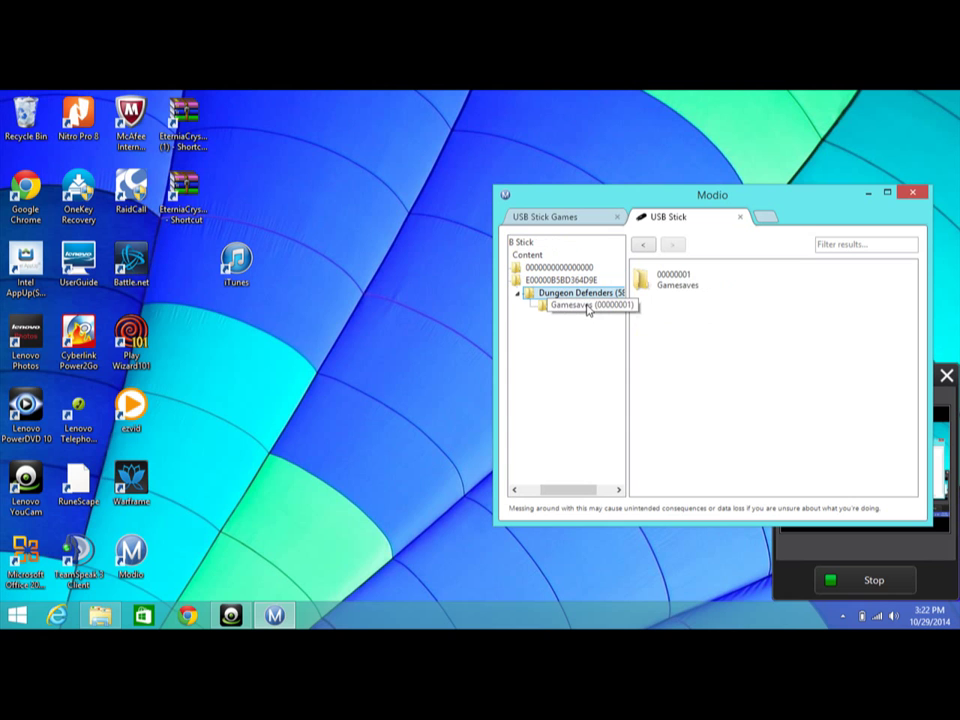
double_click(608, 306)
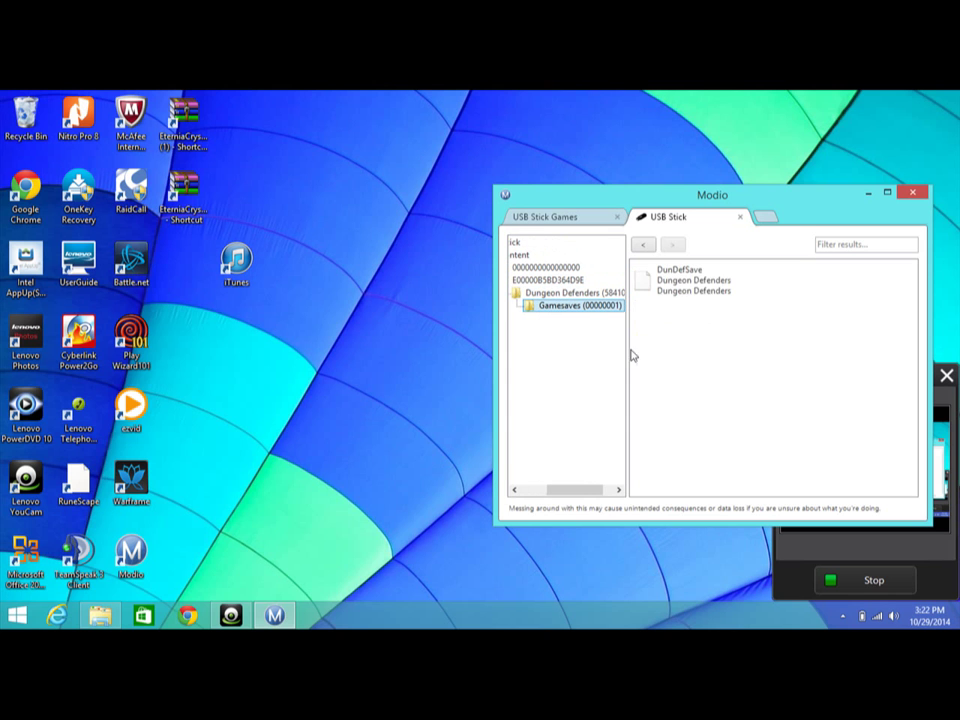
- Save a copy of DunDefSave to the Dungeon Defenders folder in Documents, replacing the existing file
right_click(698, 280)
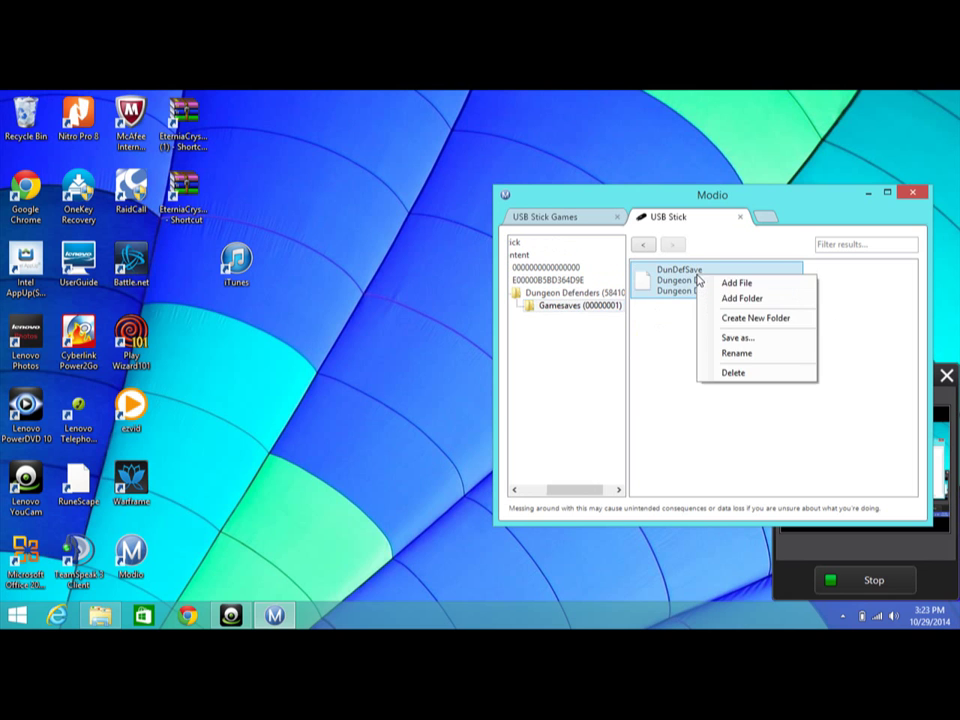
left_click(738, 339)
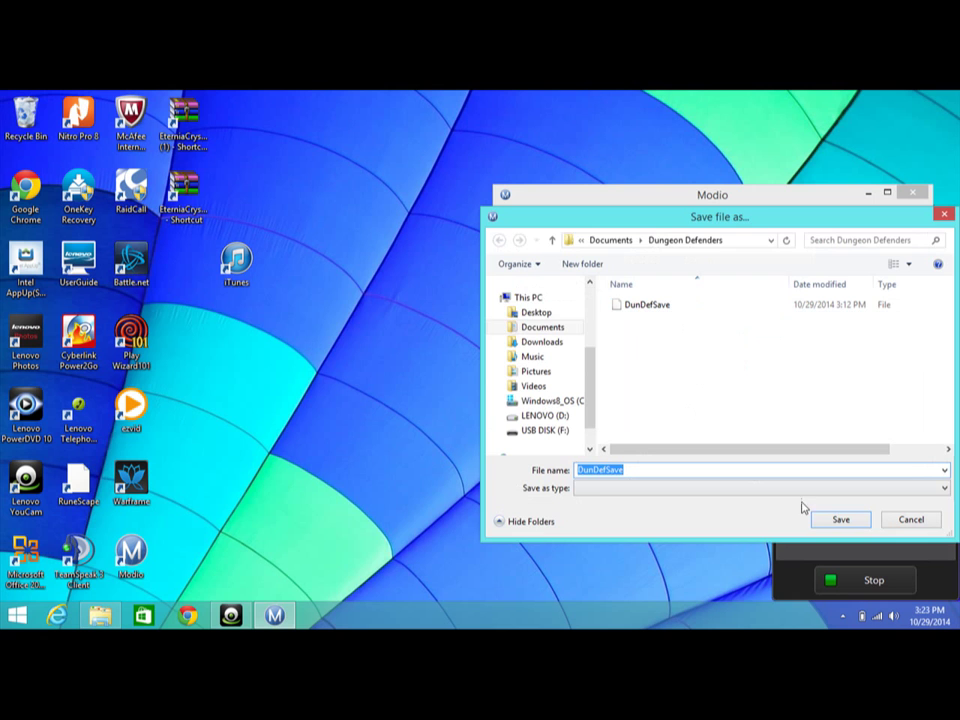
left_click(838, 519)
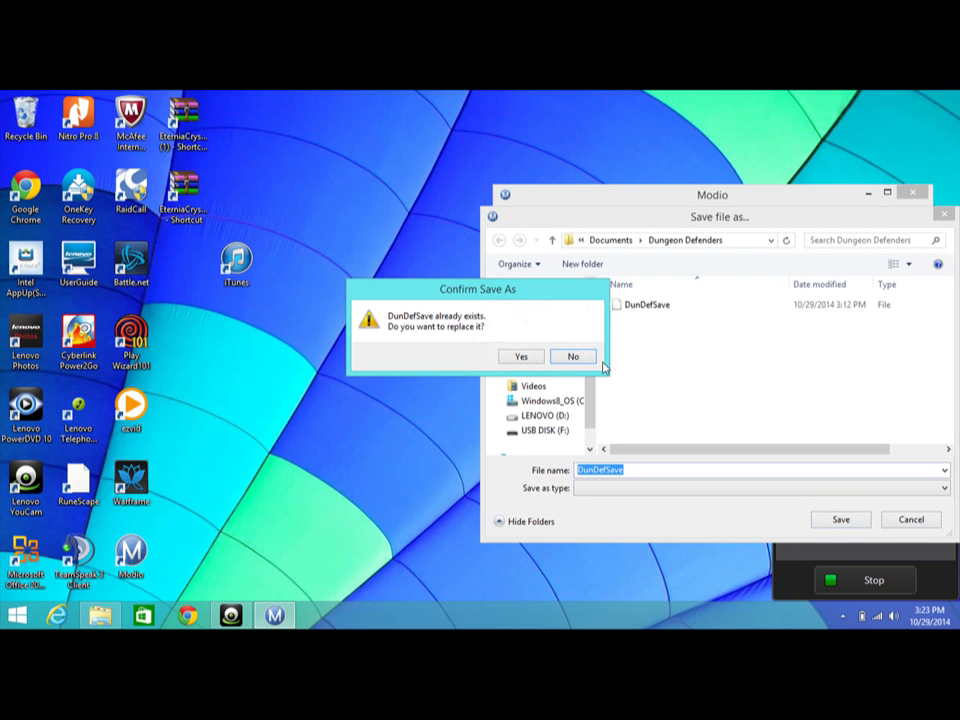
left_click(522, 357)
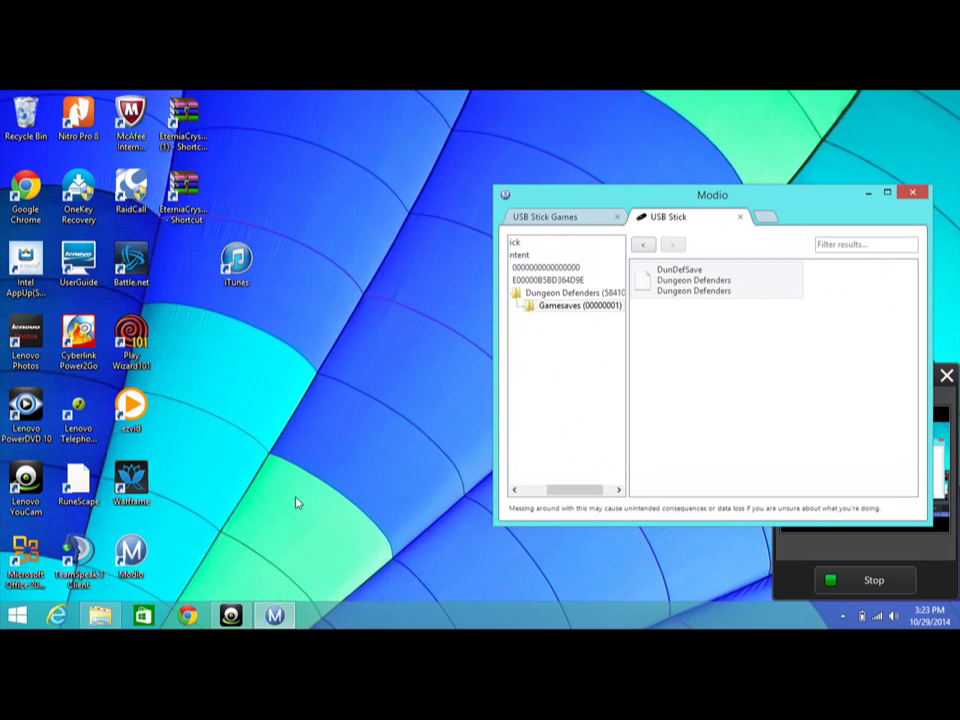
- Open the EterniaCrystalv194 (1) archive from the desktop, run EterniaCrystal.exe past SmartScreen, and minimise the archive window
left_click(191, 147)
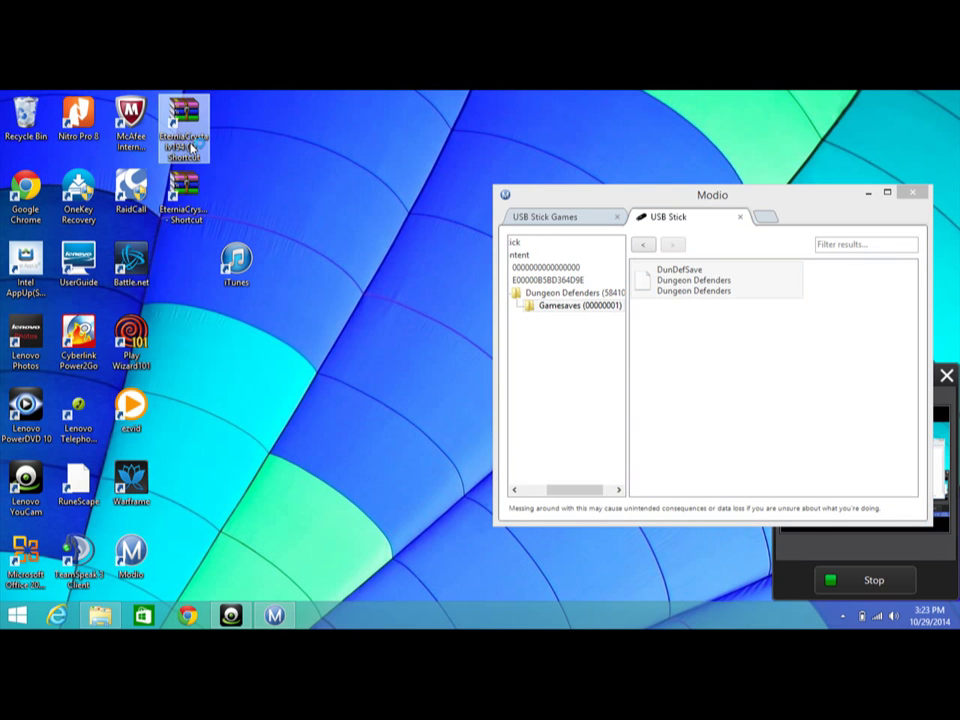
double_click(191, 147)
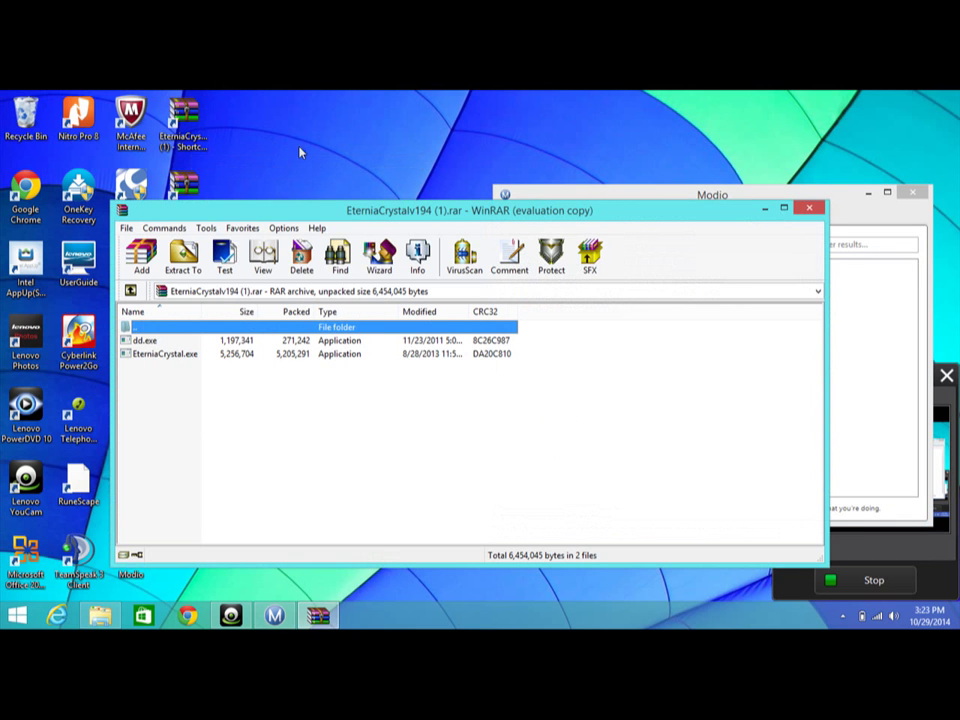
double_click(168, 360)
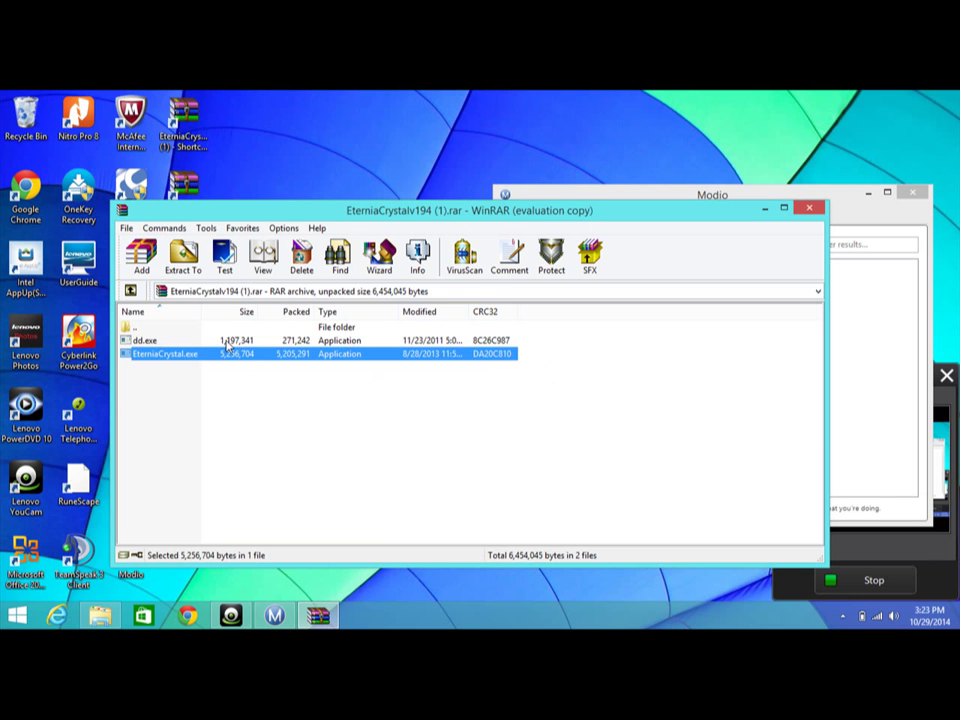
left_click(228, 342)
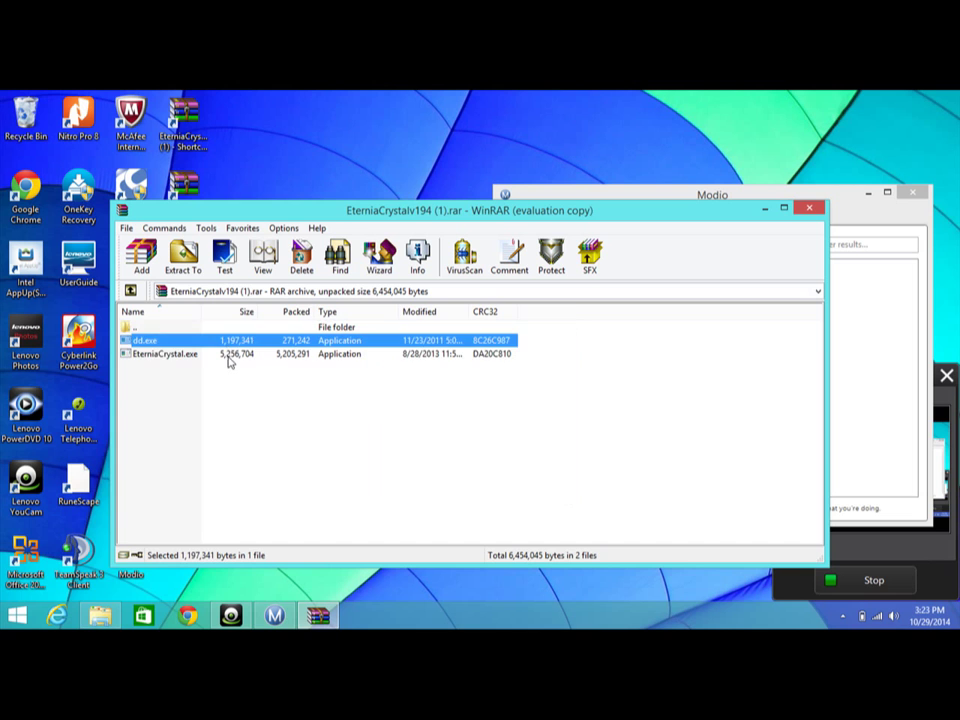
left_click(228, 356)
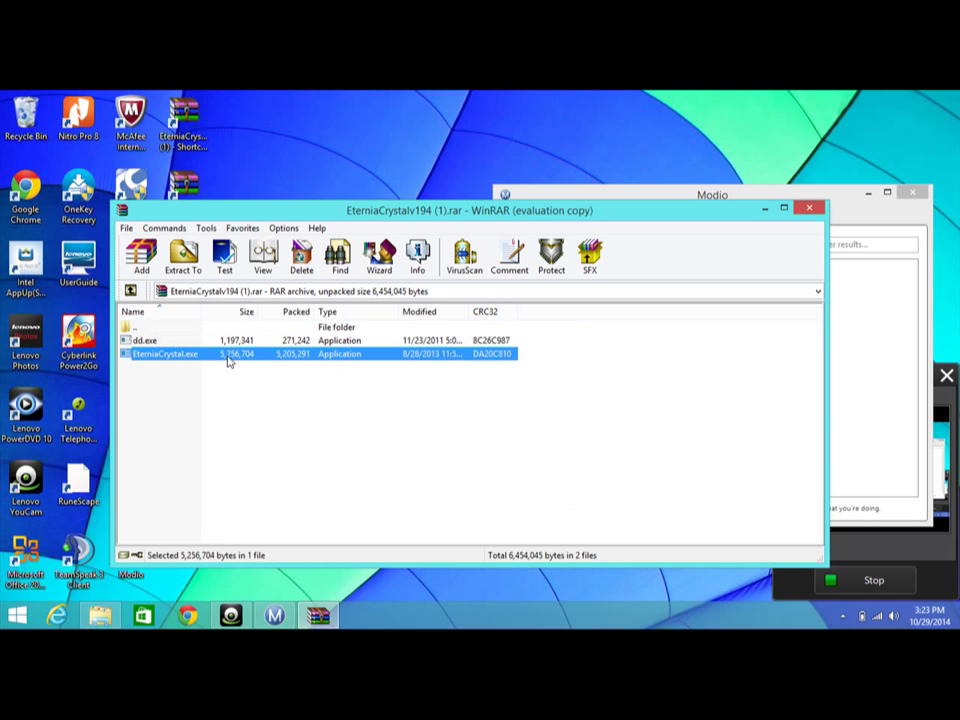
double_click(228, 358)
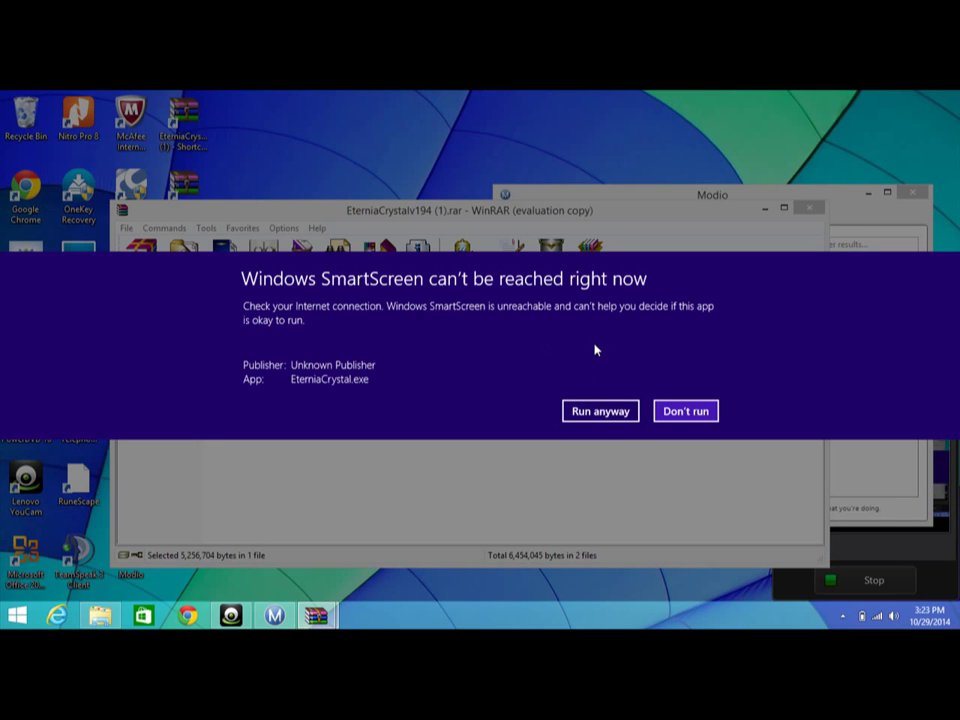
left_click(604, 410)
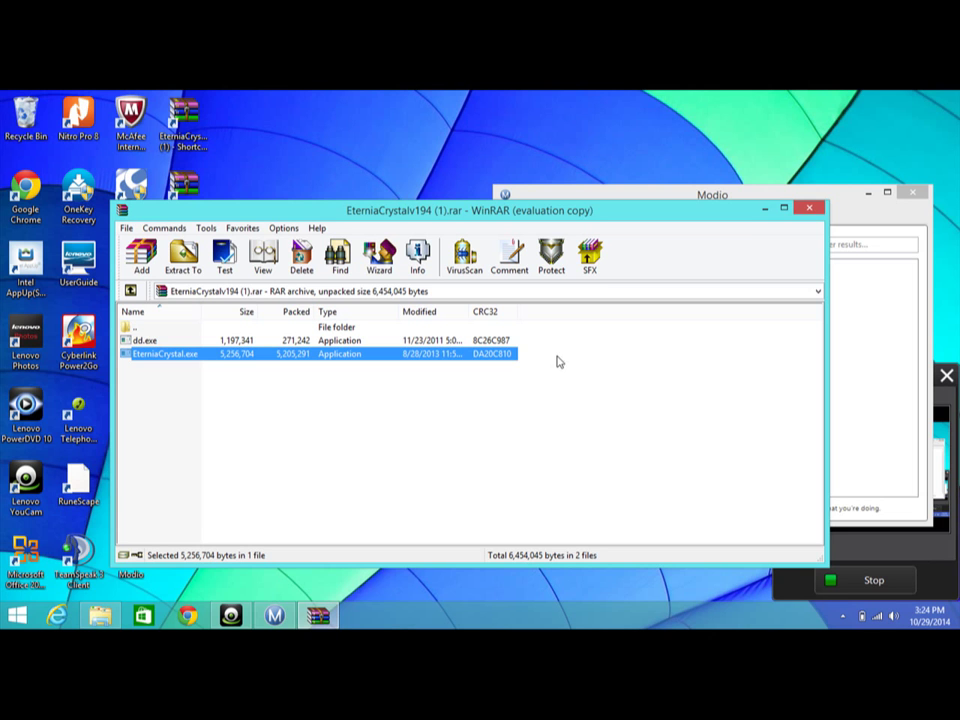
key("Return")
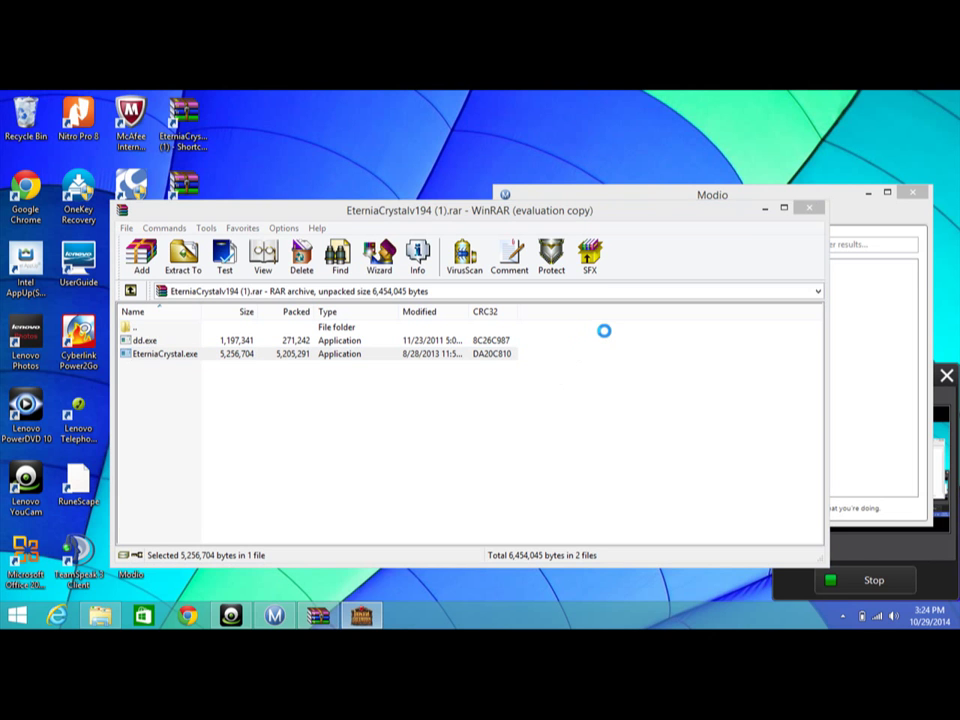
left_click(765, 208)
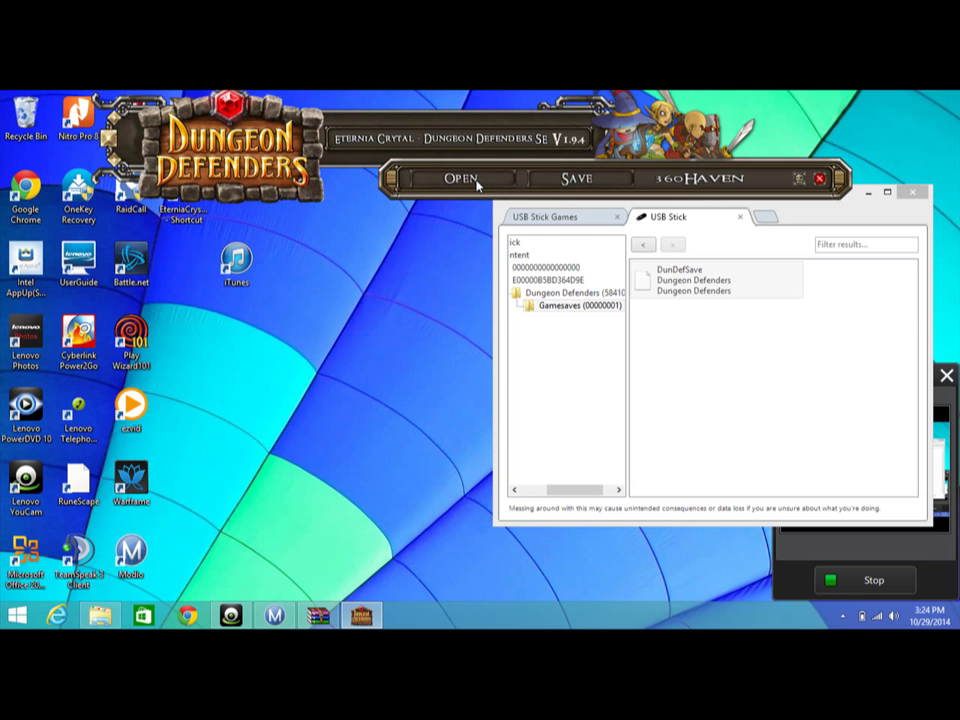
- Load DunDefSave from the Dungeon Defenders documents folder into the save editor and open the bank
left_click(477, 182)
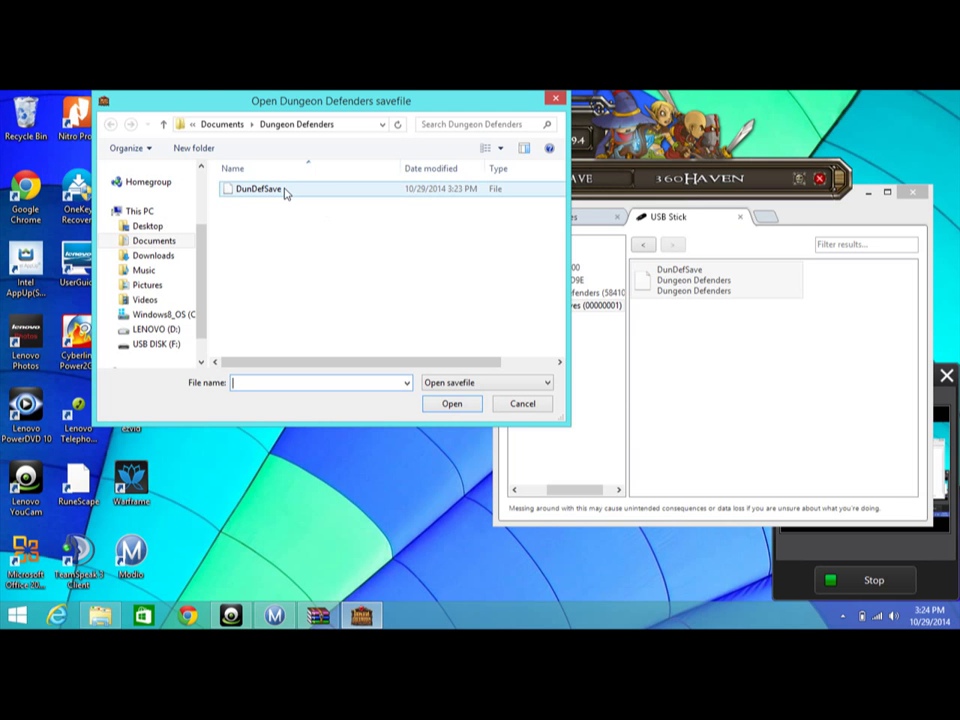
double_click(285, 190)
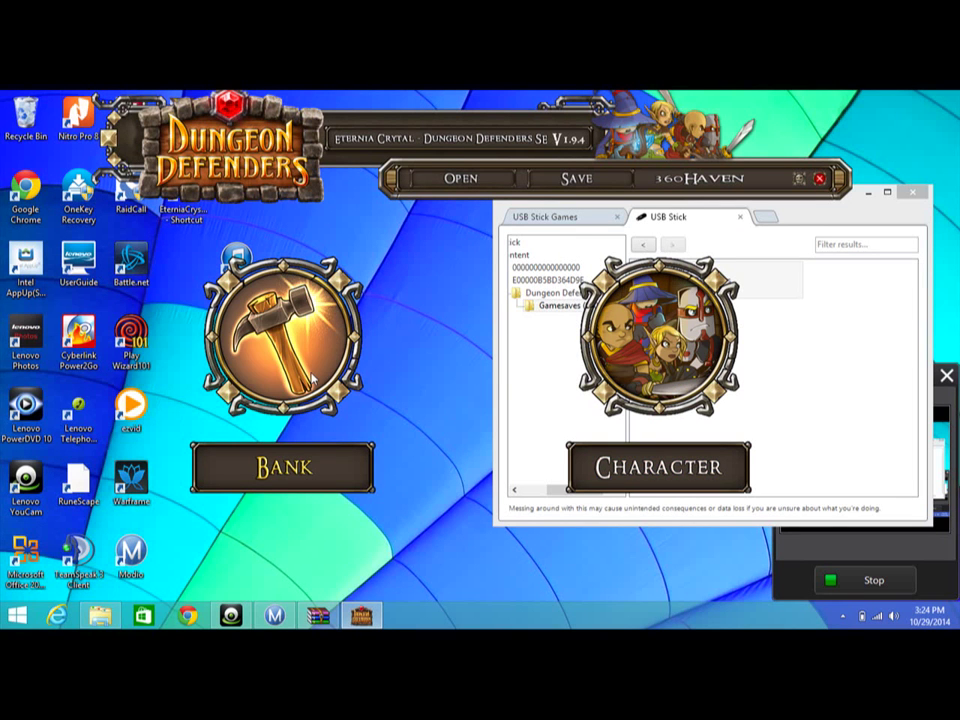
left_click(312, 378)
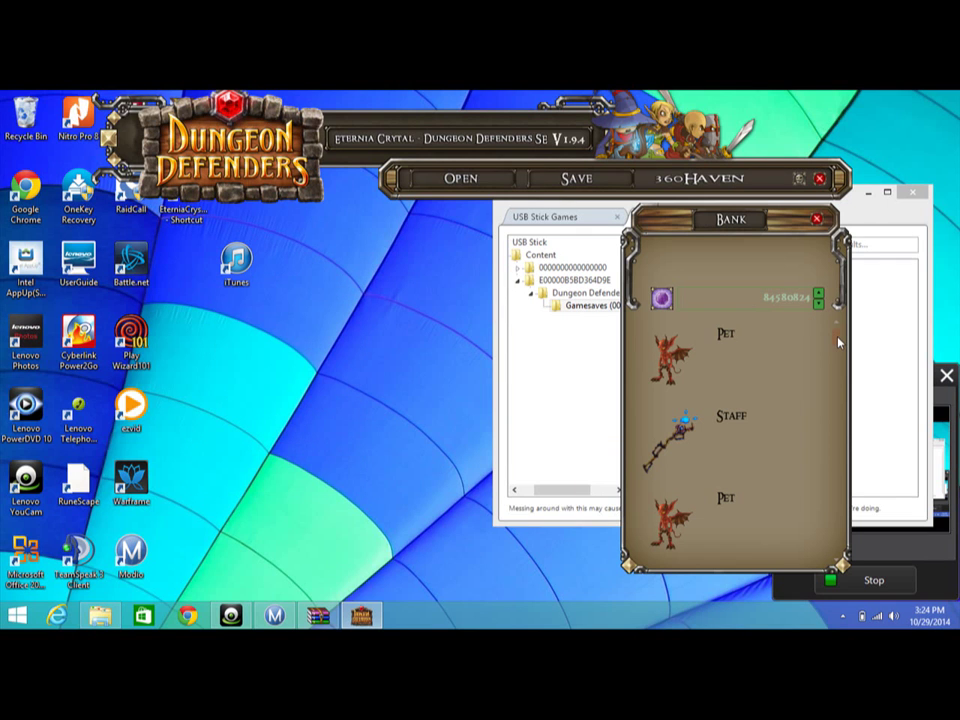
- Open the staff stored in the bank and set its first two hero stats, health and damage, to 128 each
scroll(838, 343, "down", 3)
double_click(678, 432)
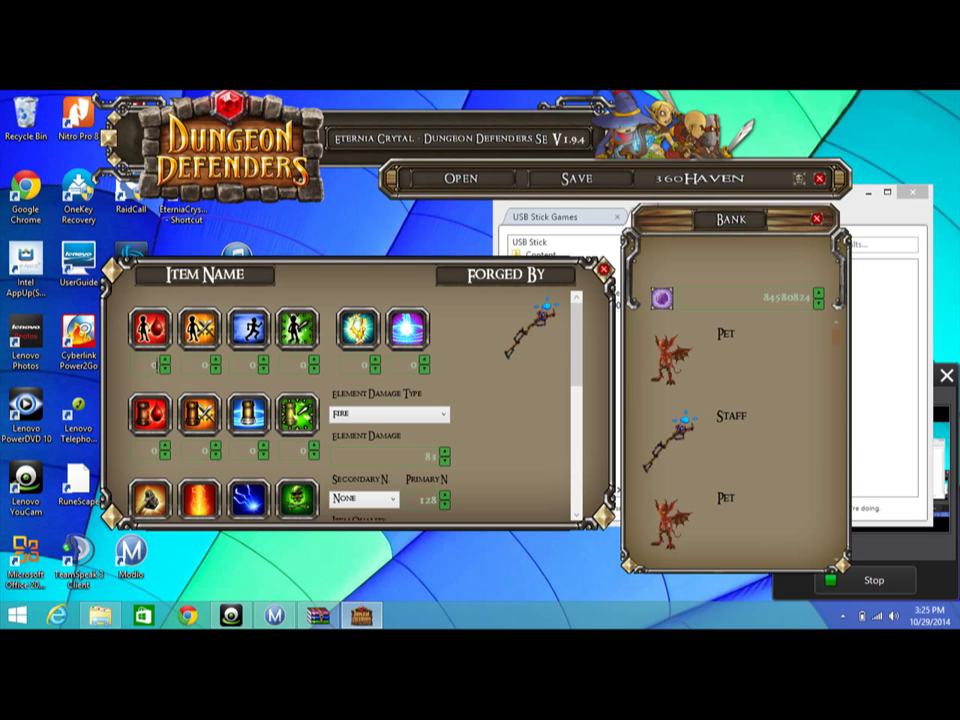
type("128")
key("Tab")
type("128")
- Review the staff's remaining properties, including the item quality options, weapon stats, serial code, and primary and secondary colors
scroll(397, 356, "down", 2)
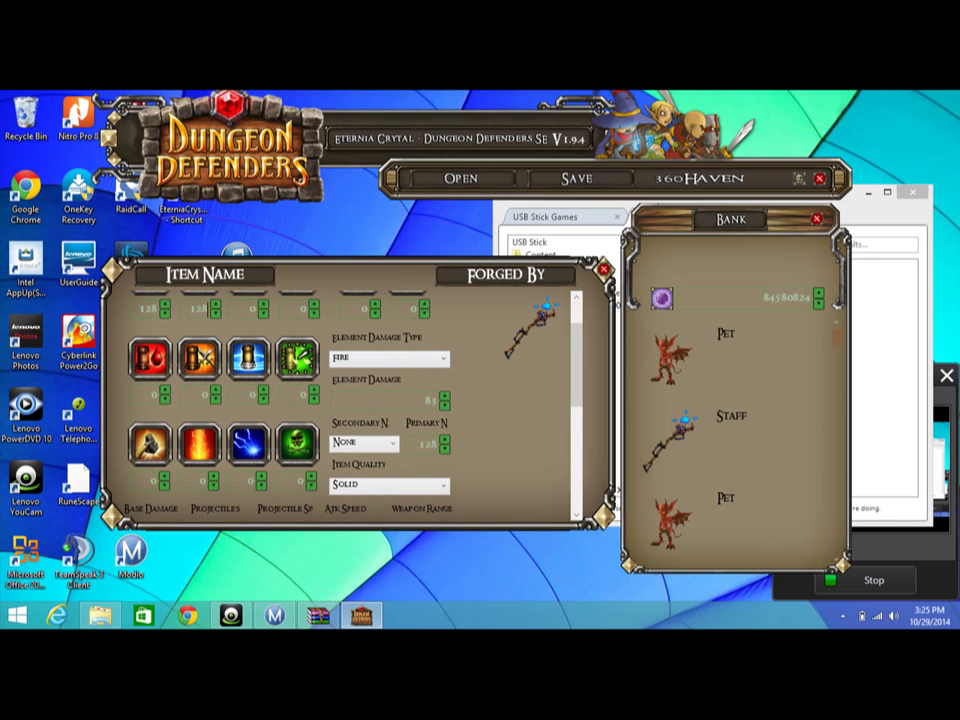
scroll(582, 362, "down", 1)
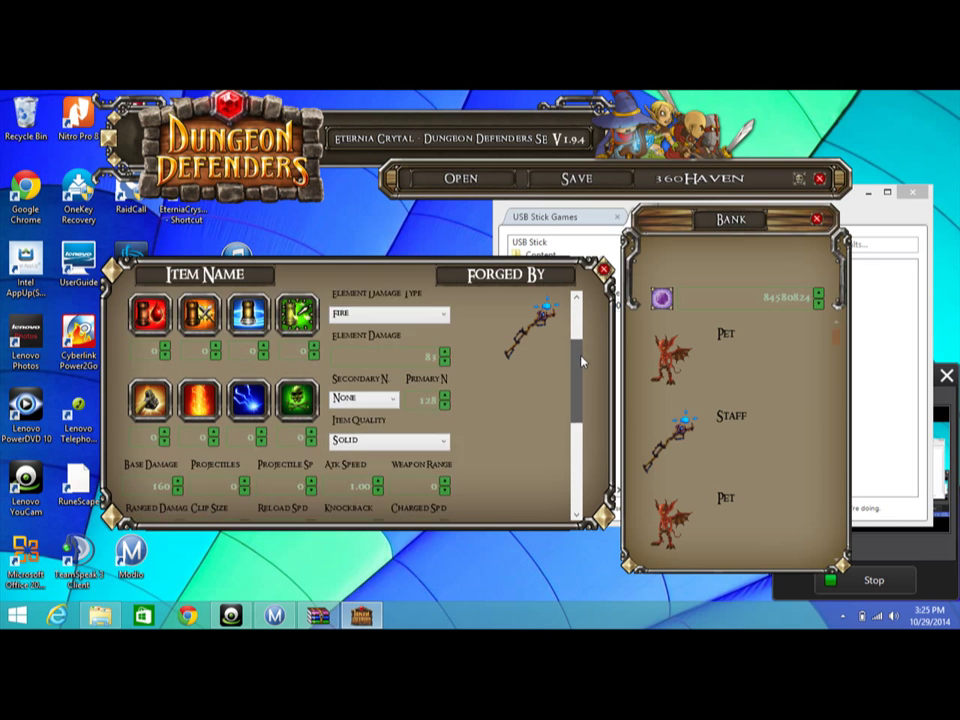
scroll(582, 362, "down", 2)
left_click(382, 381)
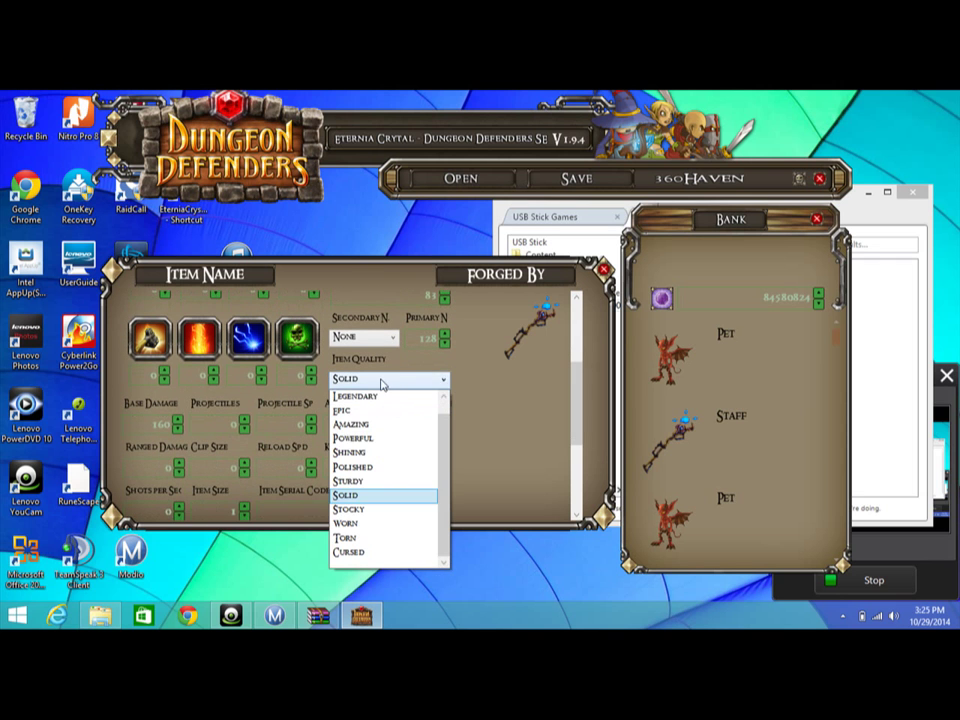
left_click(534, 381)
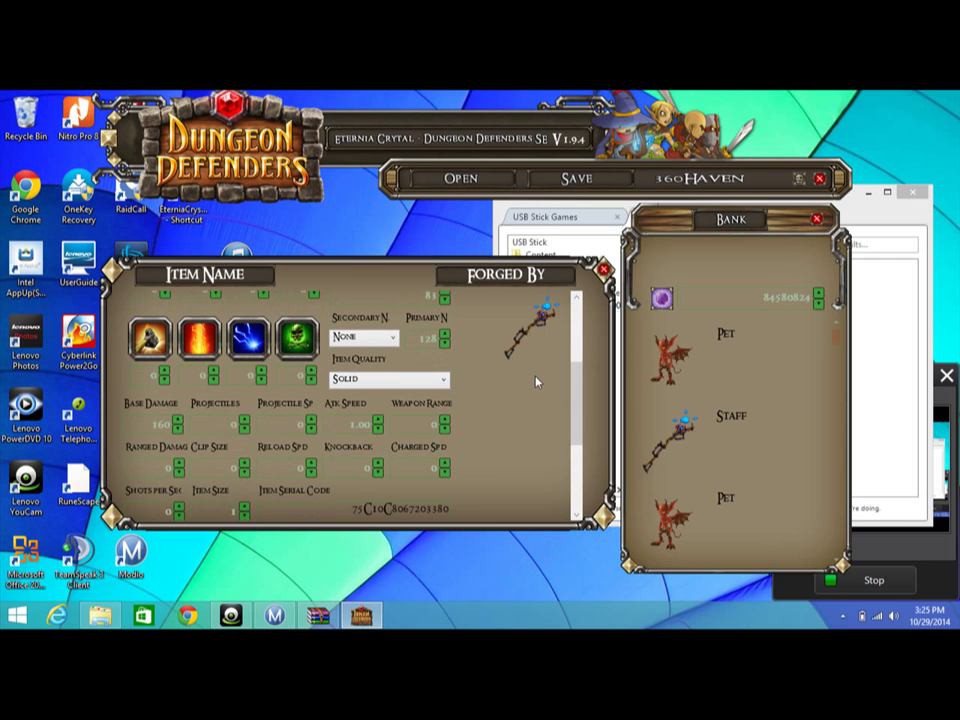
scroll(571, 408, "down", 1)
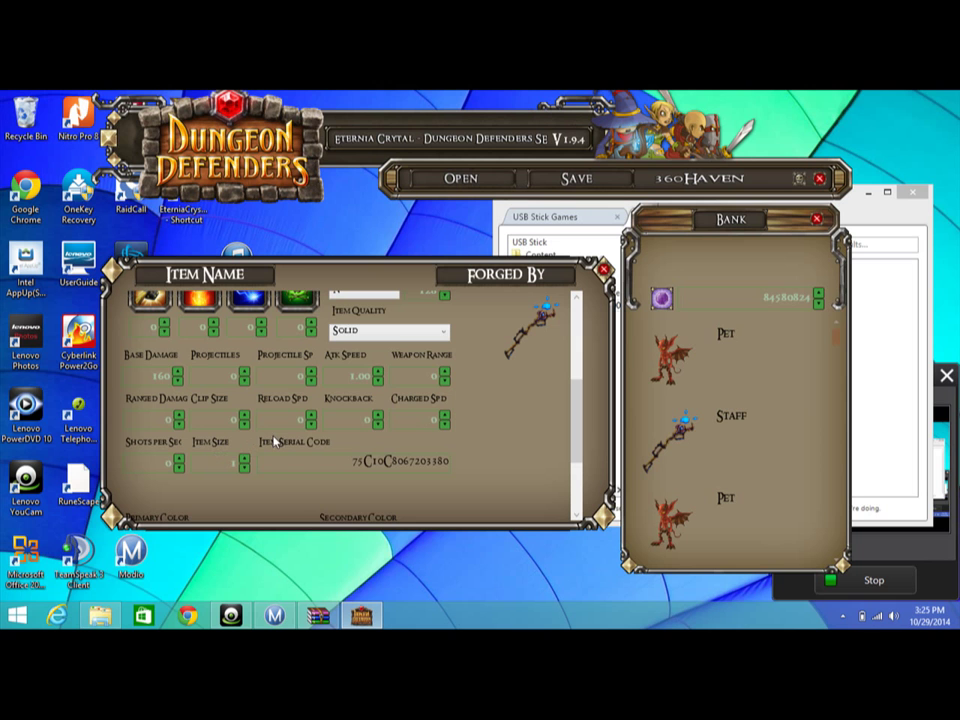
left_click(345, 464)
left_click_drag(578, 398, 575, 468)
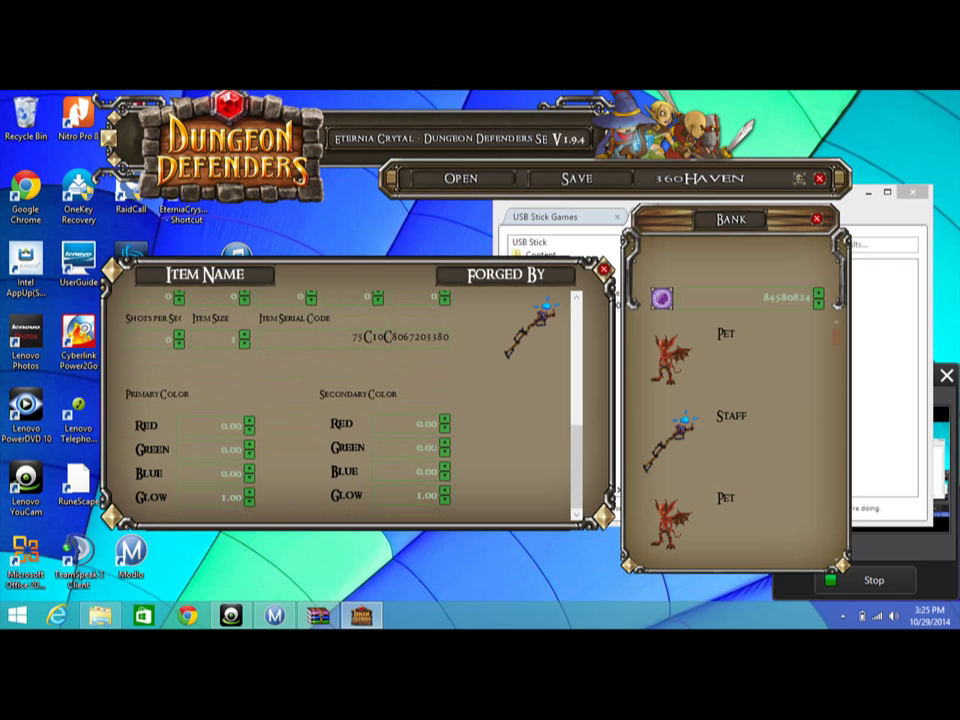
left_click_drag(566, 424, 577, 300)
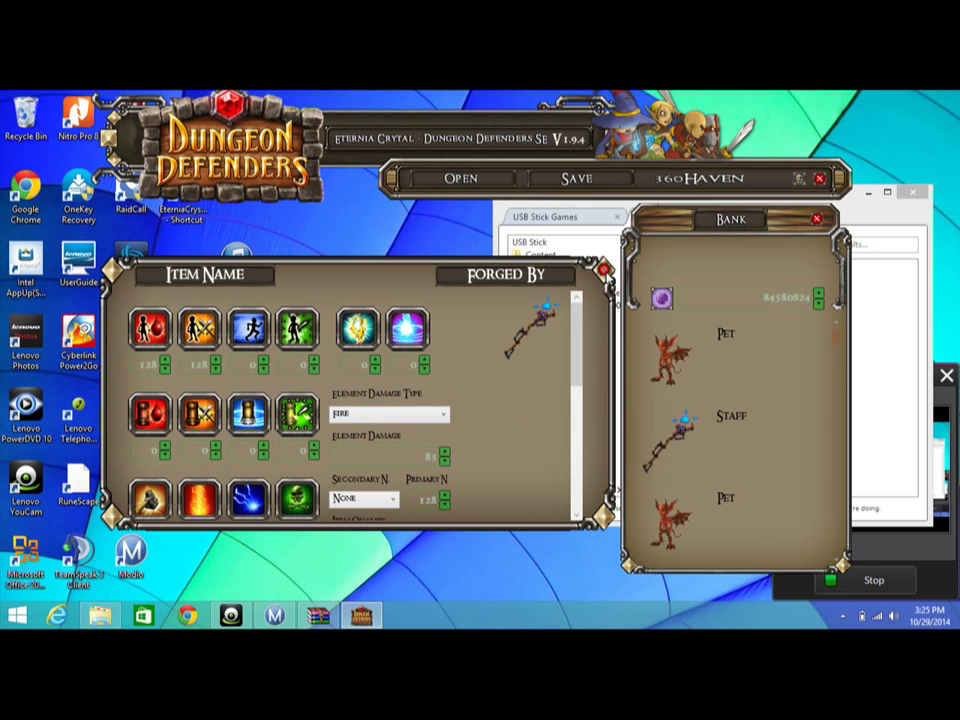
- Close the staff and the bank, and open the first Apprentice in the character list for editing
left_click(603, 268)
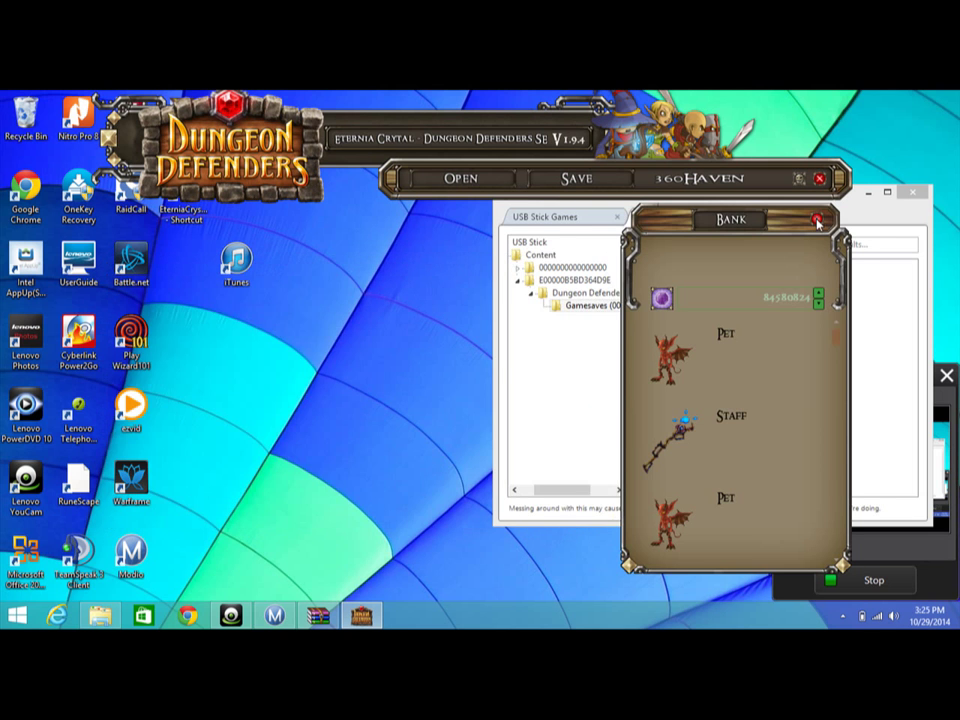
left_click(817, 220)
left_click(660, 366)
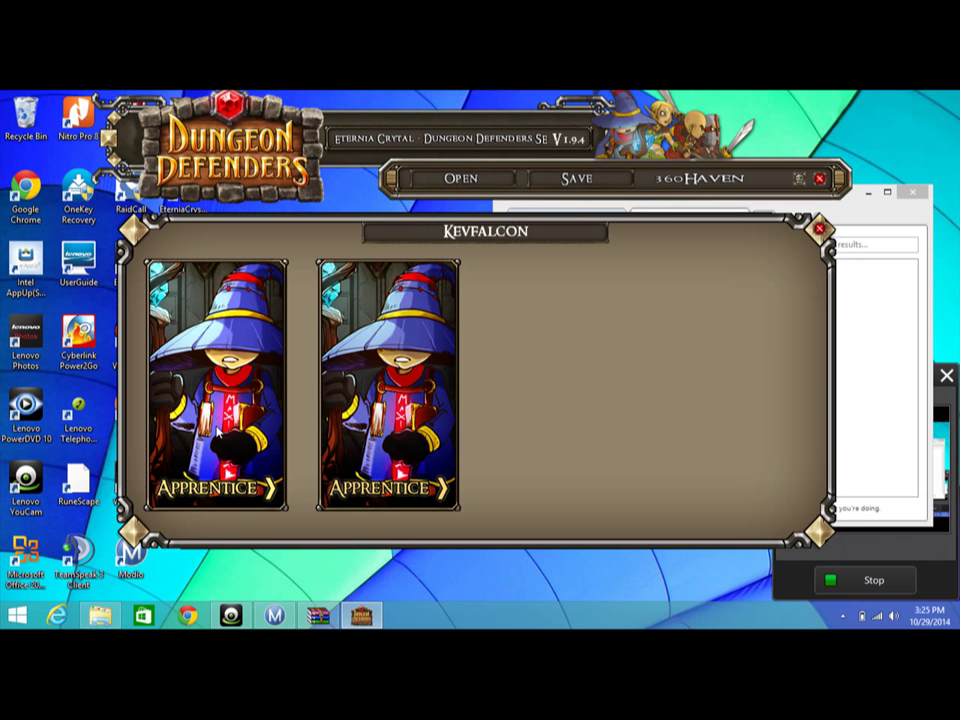
left_click(219, 426)
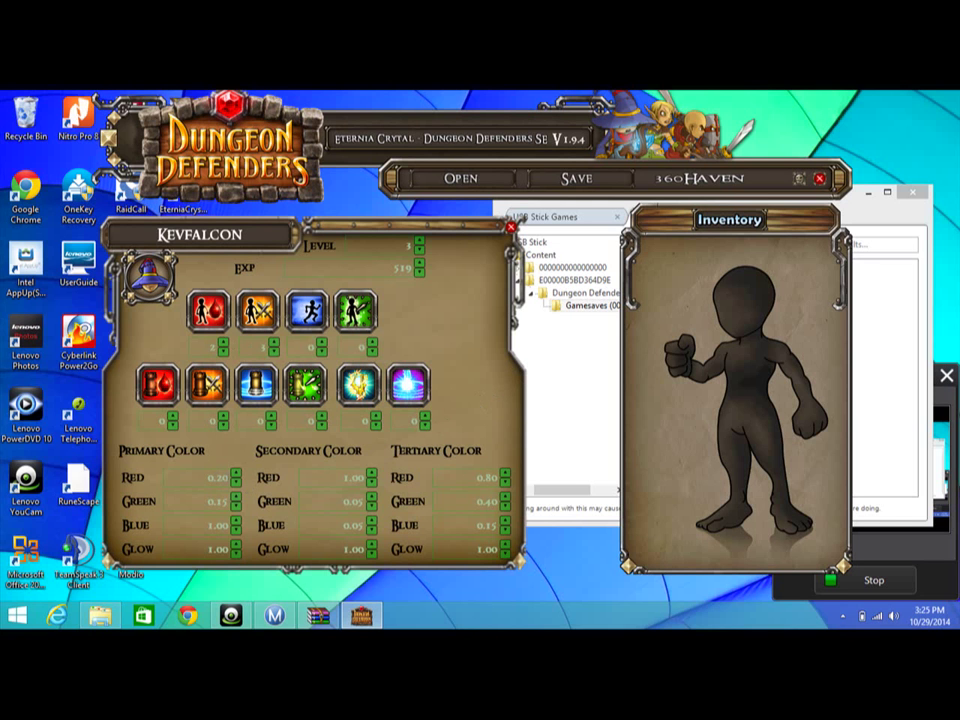
type("3")
key("BackSpace")
key("BackSpace")
key("BackSpace")
key("Return")
left_click(249, 484)
key("BackSpace")
key("BackSpace")
key("BackSpace")
key("BackSpace")
type("000000000000")
key("Return")
type("20000000000000")
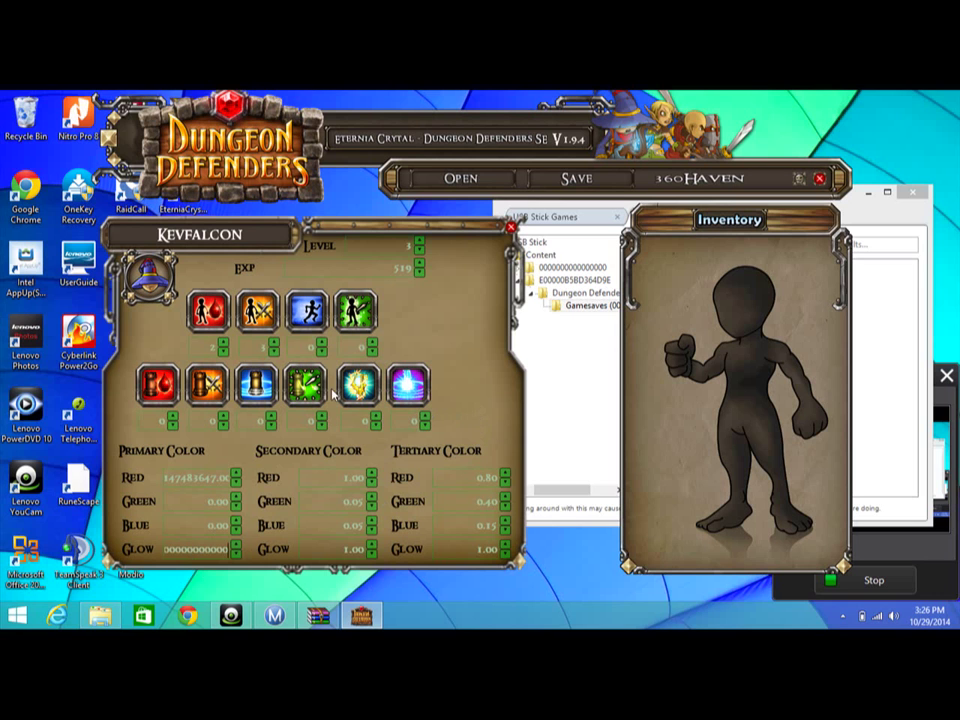
- Set the Apprentice's level to 90 and its experience to an oversized value, a 2 followed by a long run of zeros
key("Return")
type("90")
key("Tab")
key("BackSpace")
type("20000000000000000.00")
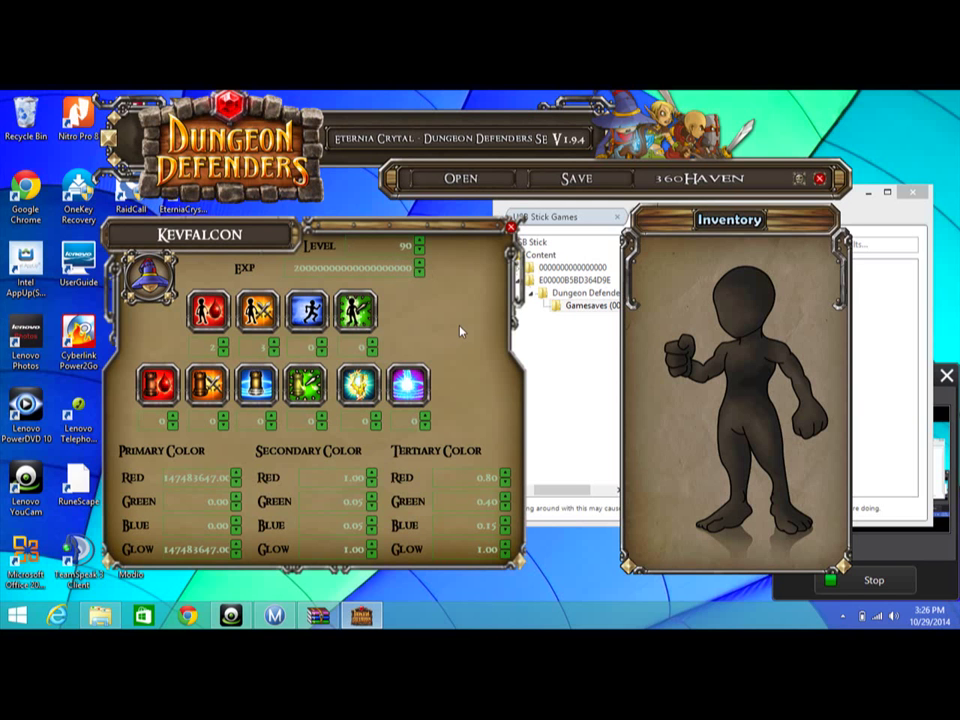
- Save the modded Dungeon Defenders save and close the save editor, Modio and the EterniaCrystalv194 (1).rar archive window
left_click(609, 188)
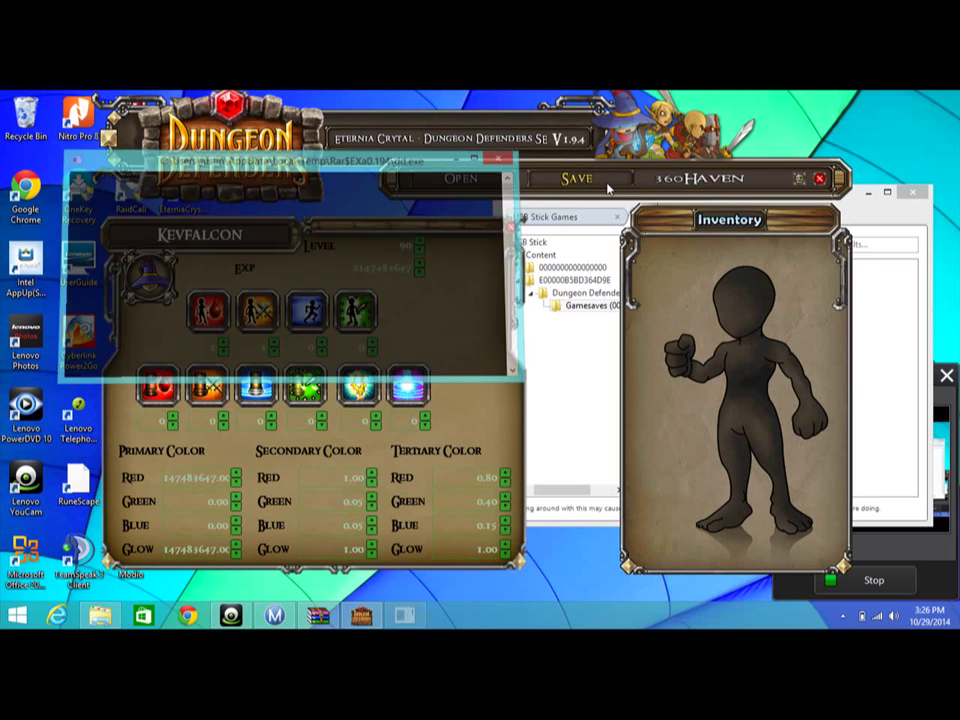
left_click(821, 180)
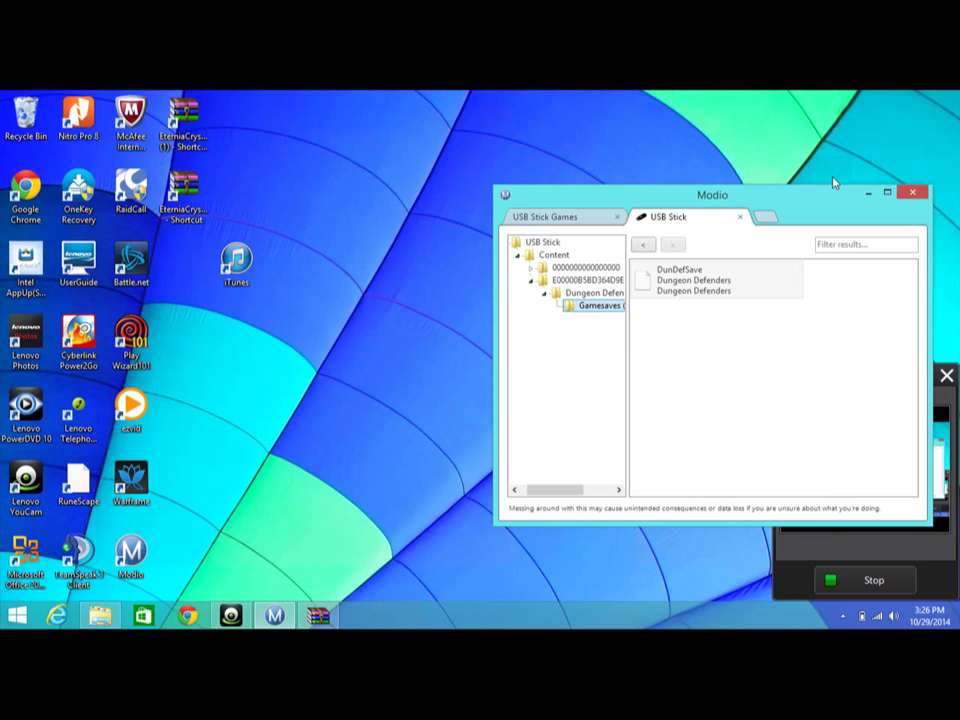
left_click(912, 192)
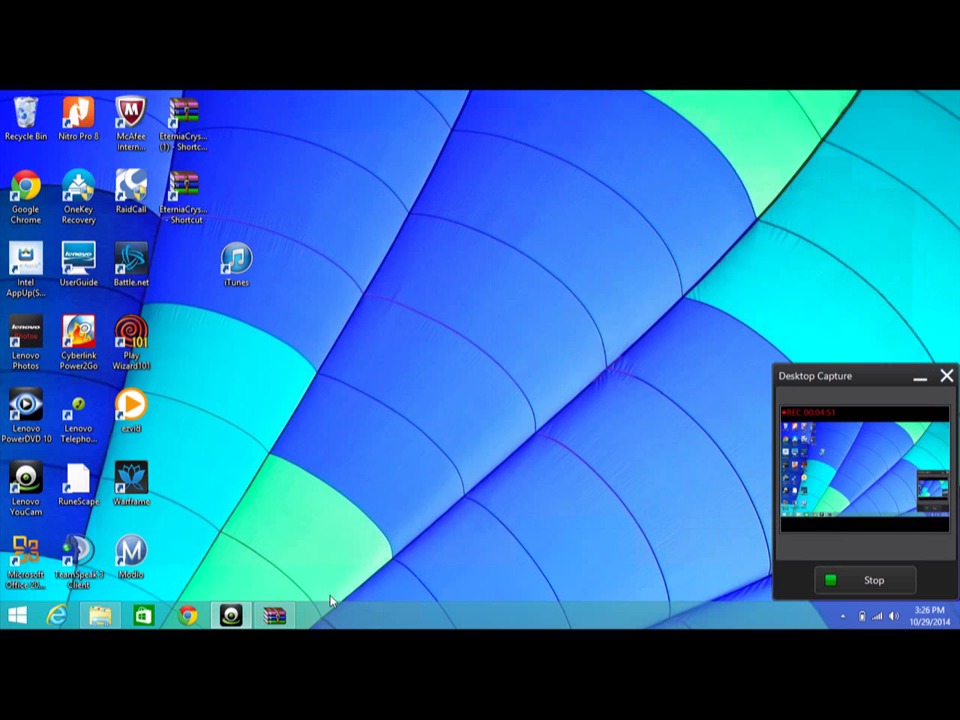
left_click(274, 615)
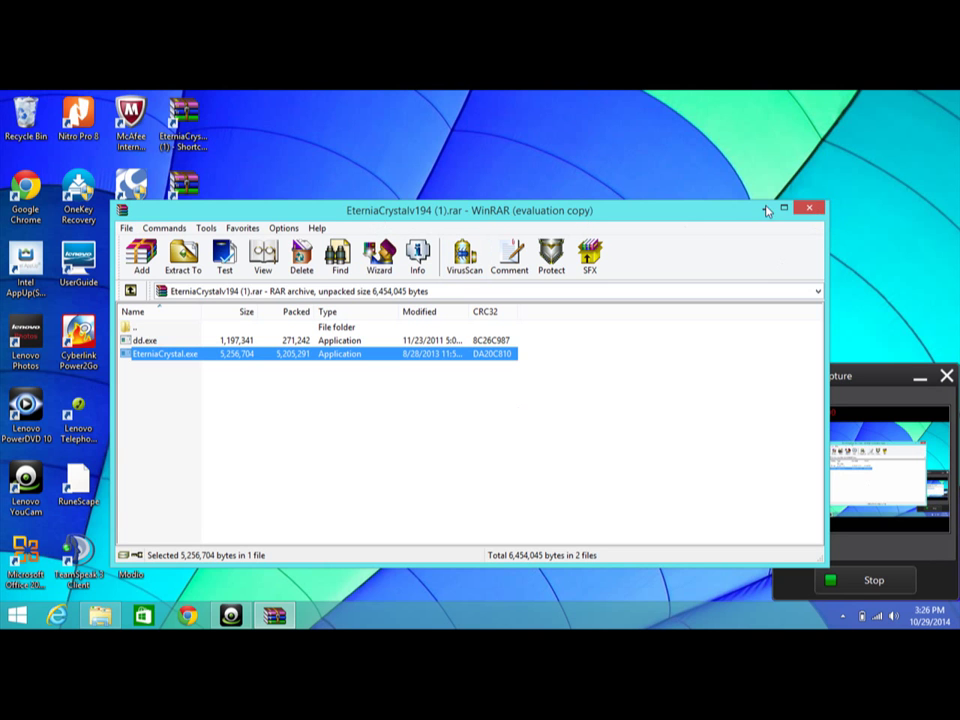
left_click(810, 208)
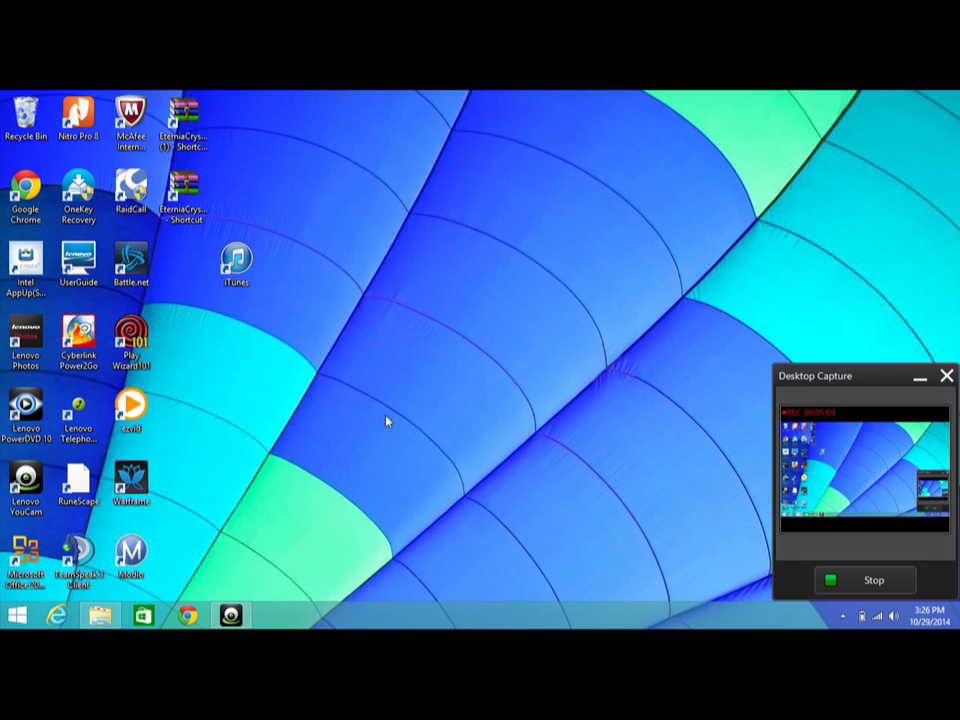